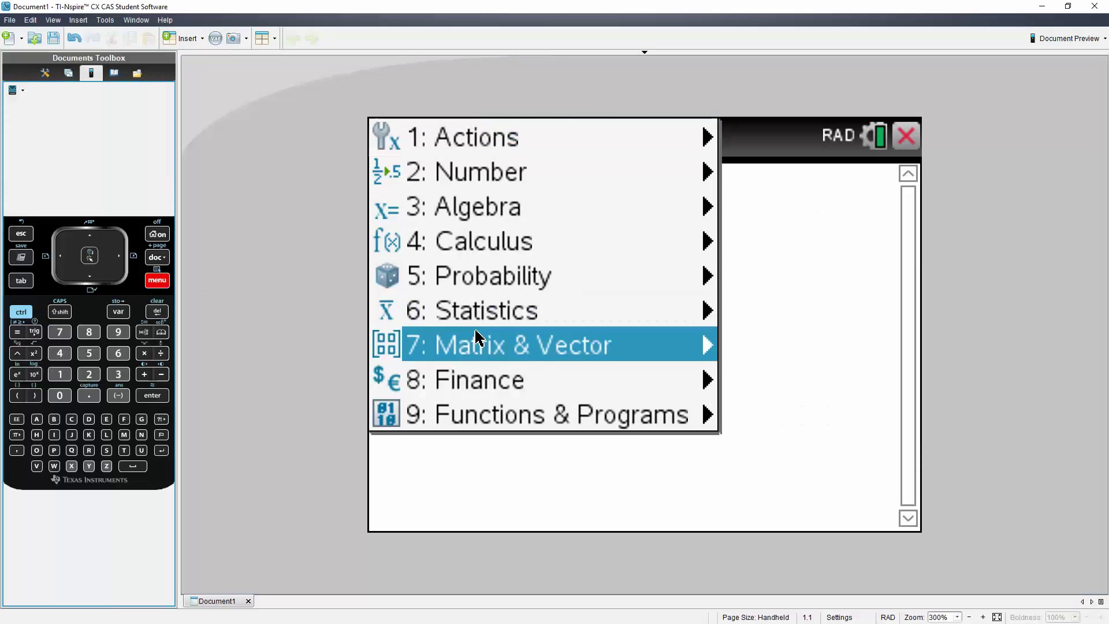
Calculate the Binomial Pdf for 5 trials, success probability 1/6 and X value 2
mouse_move(487, 321)
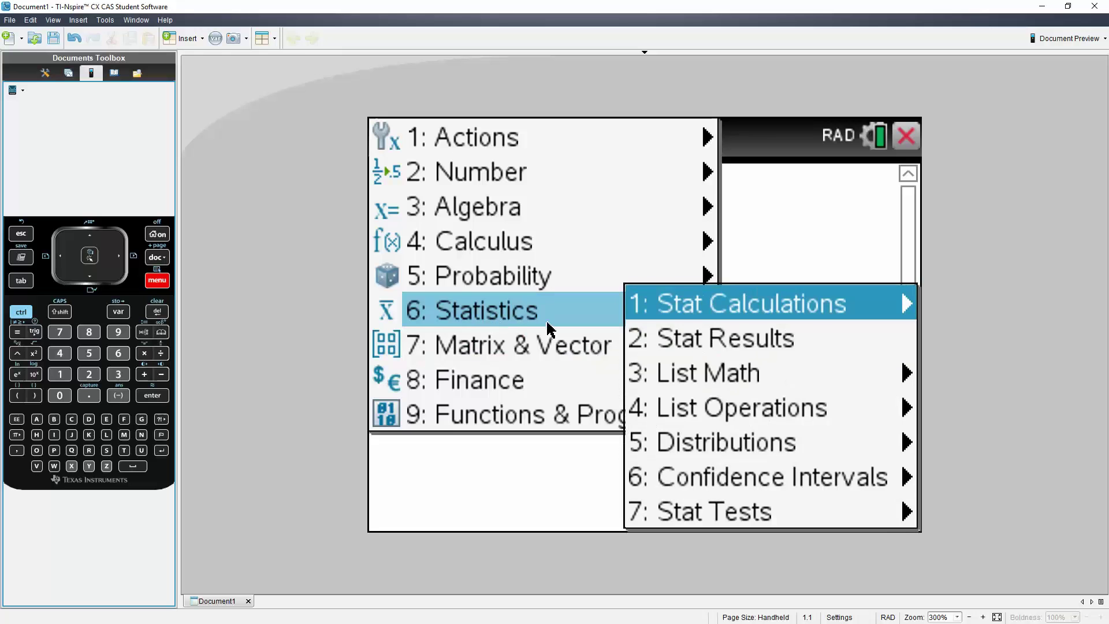
mouse_move(768, 443)
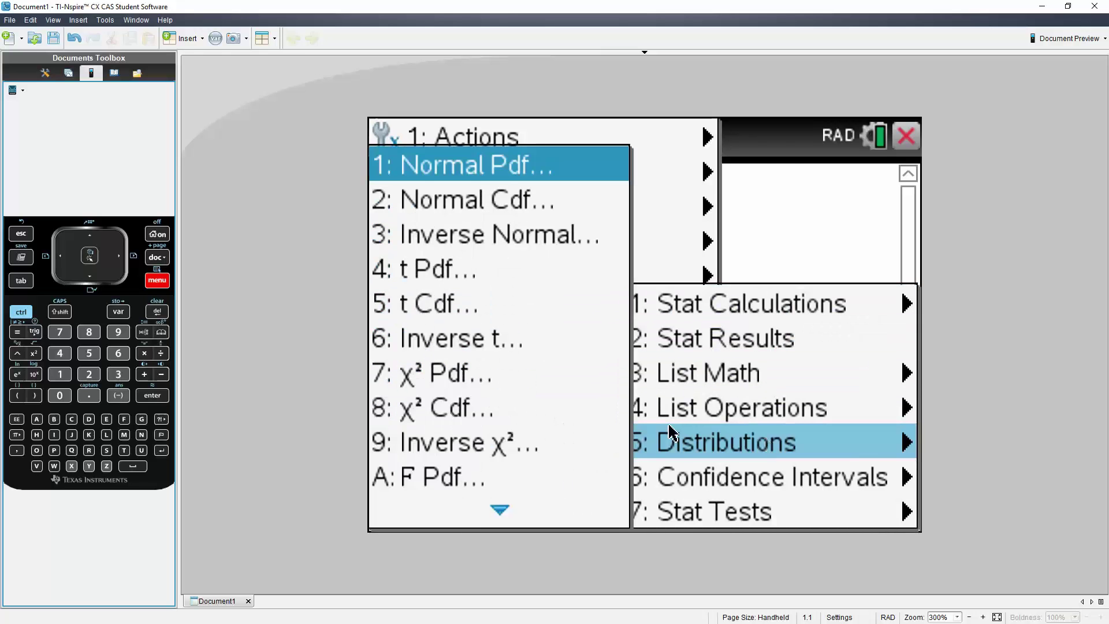
click(497, 508)
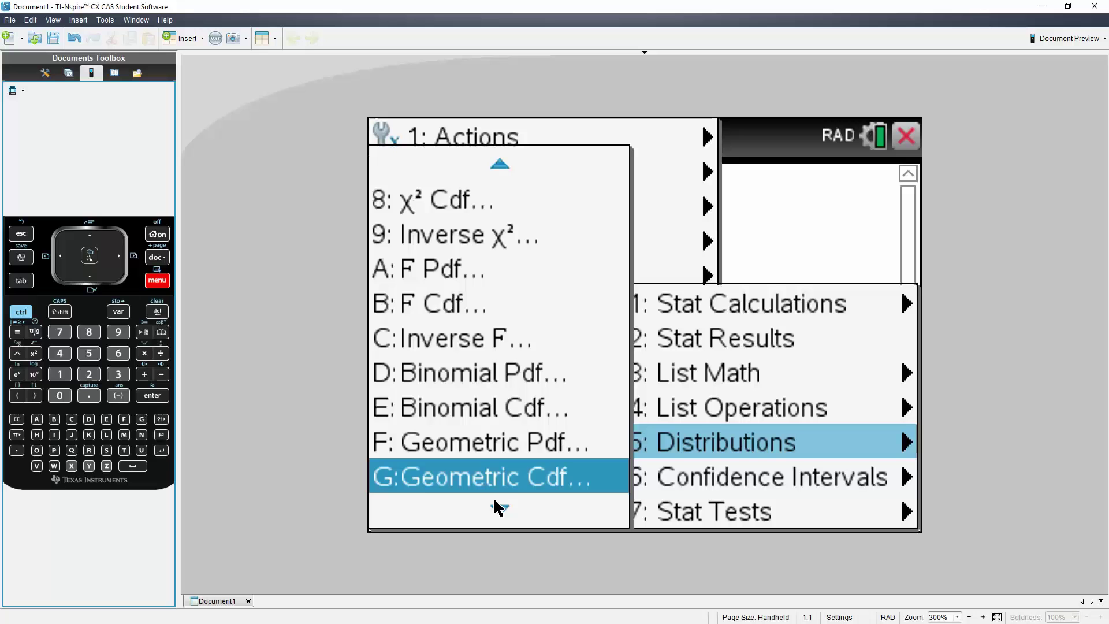
click(496, 509)
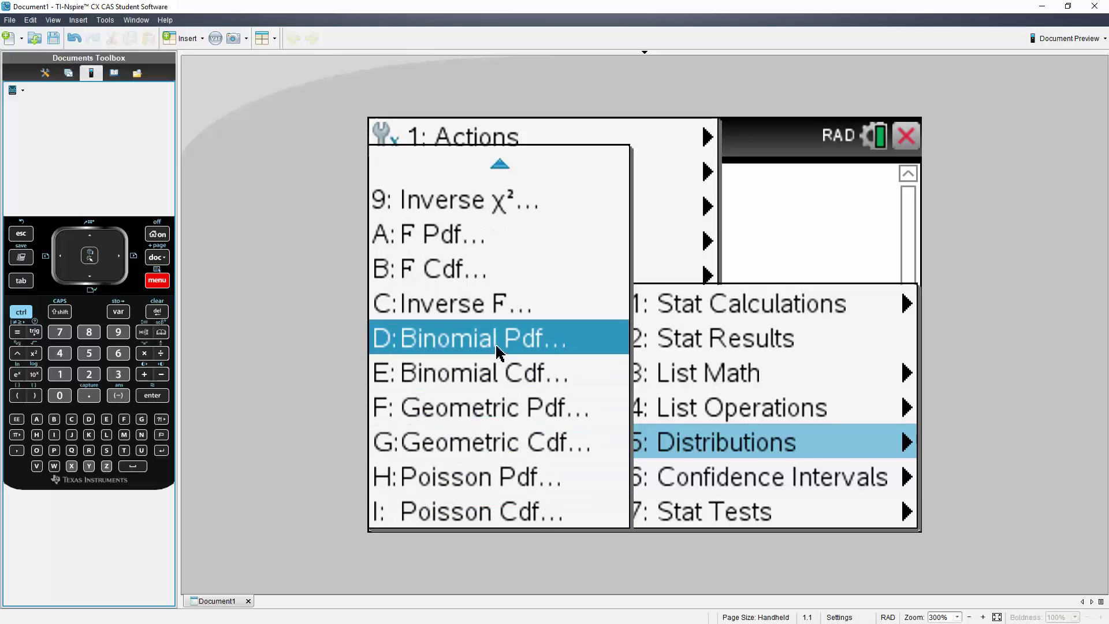
click(460, 344)
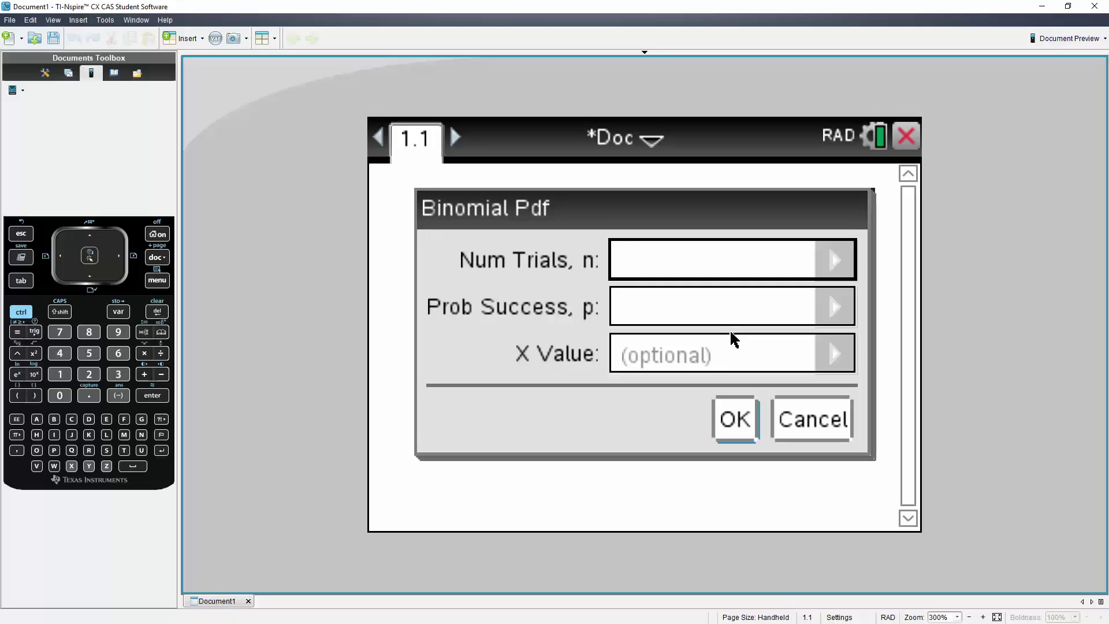
text(5)
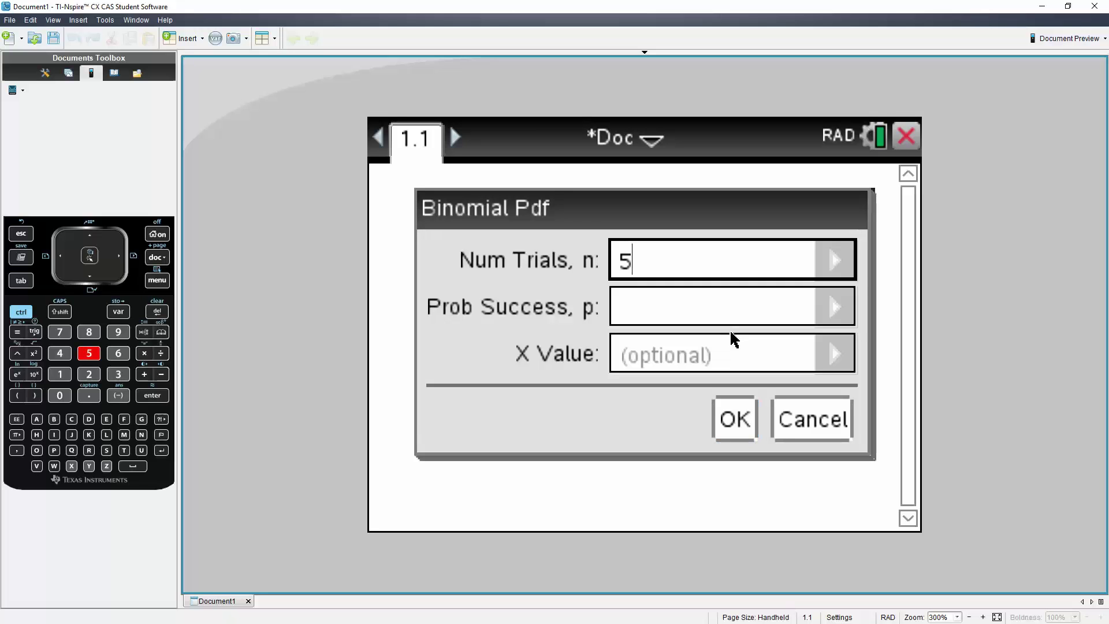
click(728, 318)
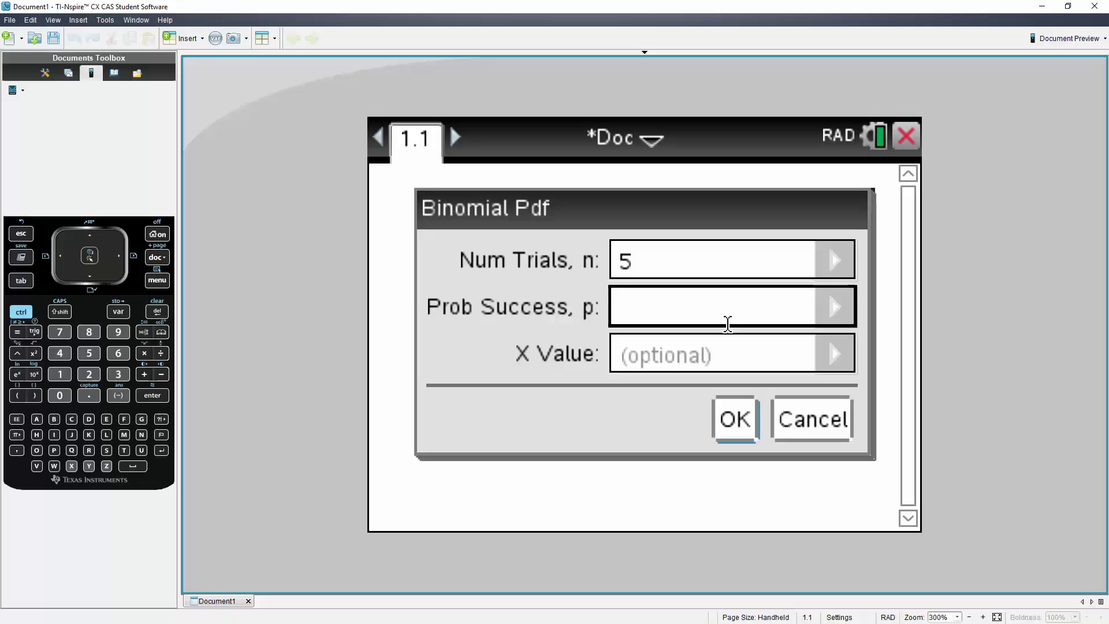
text(1-)
key(BackSpace)
text(/6)
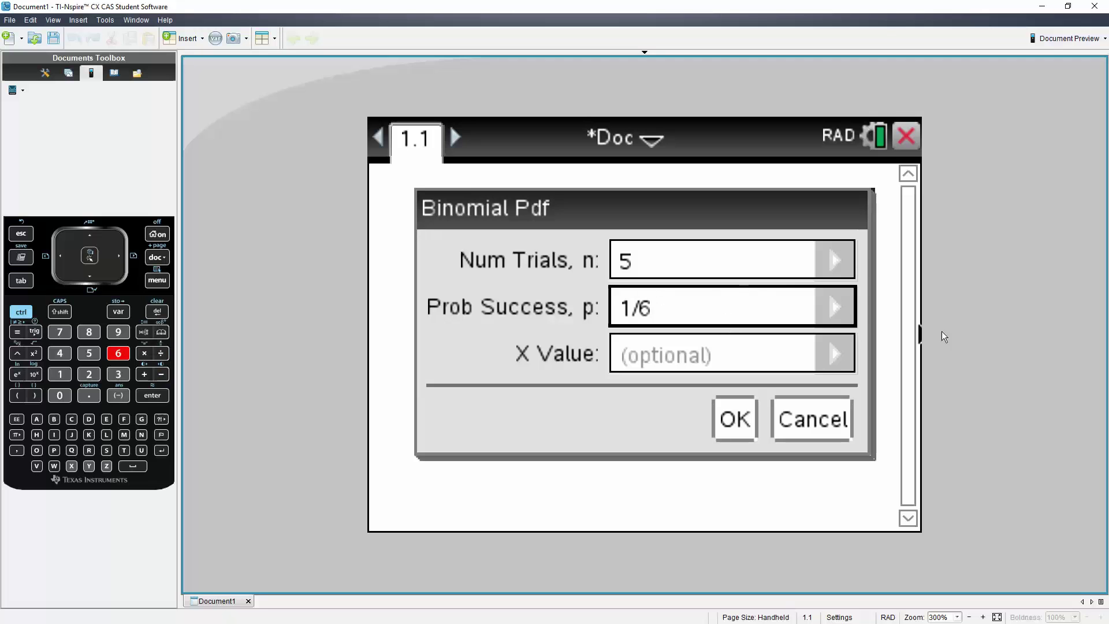
click(746, 363)
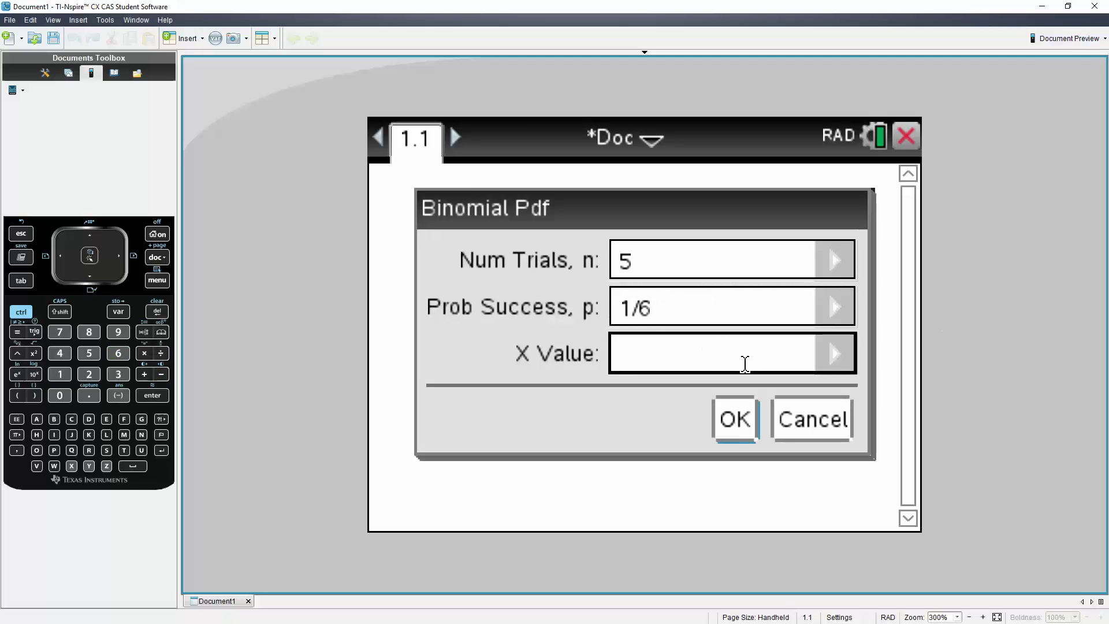
text(2)
click(729, 419)
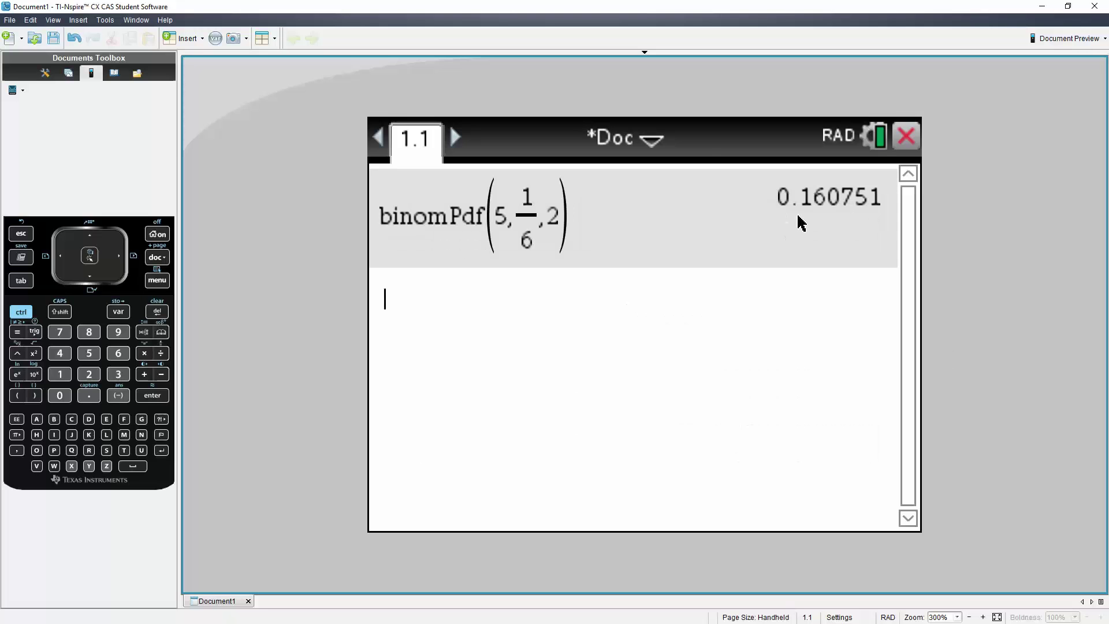
Calculate the Binomial Pdf for 5 trials with success probability 1/6, leaving the optional X value blank
key(BackSpace)
click(153, 280)
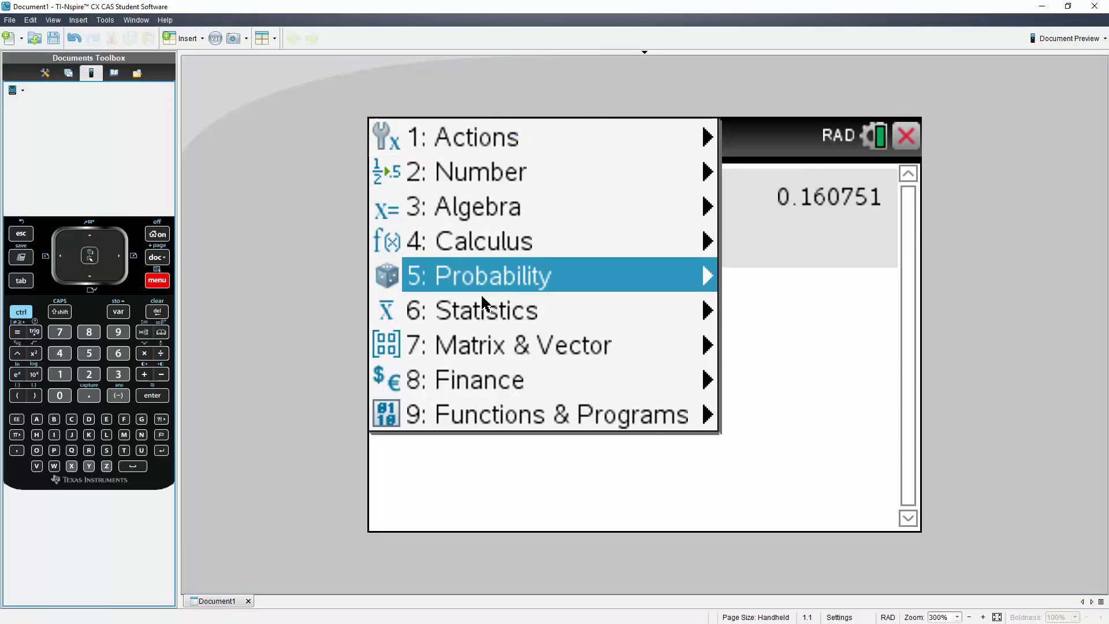
mouse_move(484, 312)
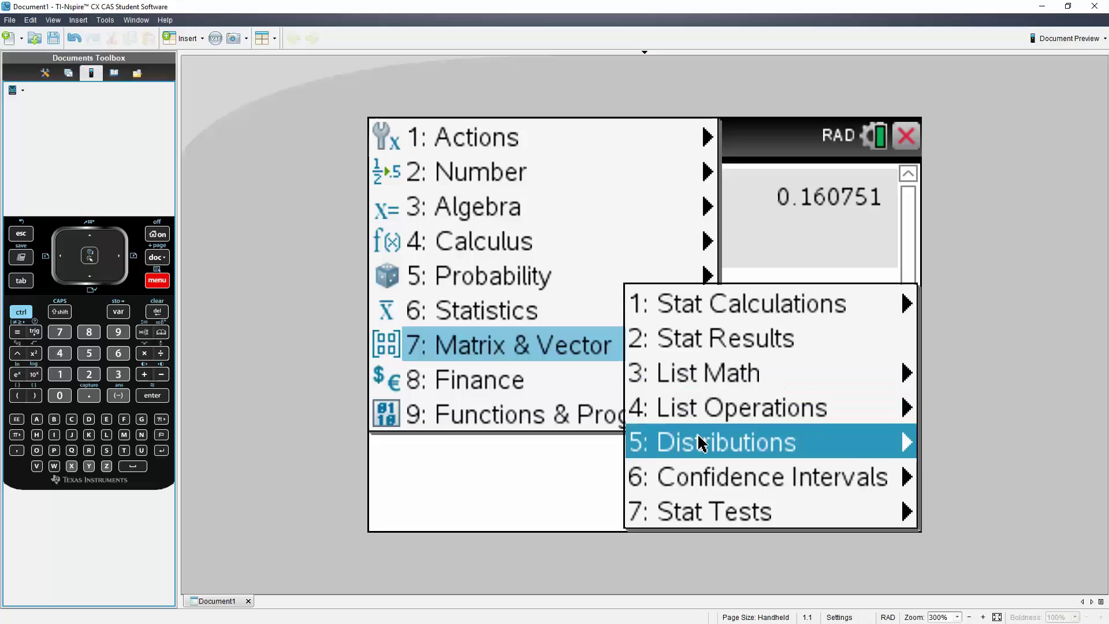
mouse_move(701, 441)
scroll(463, 508, down, 3)
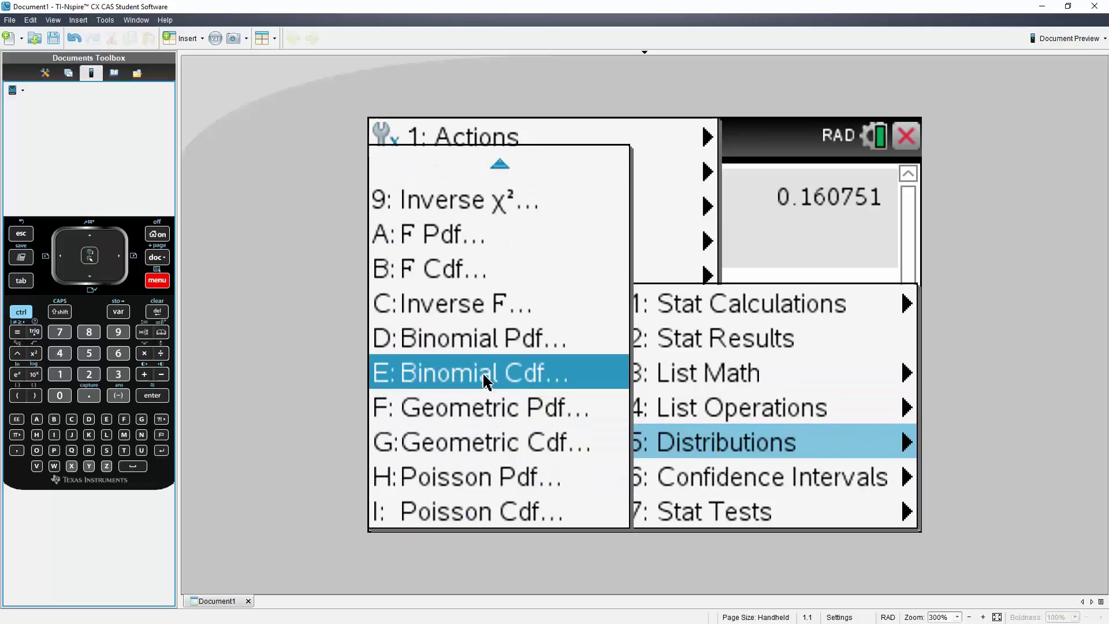
click(488, 348)
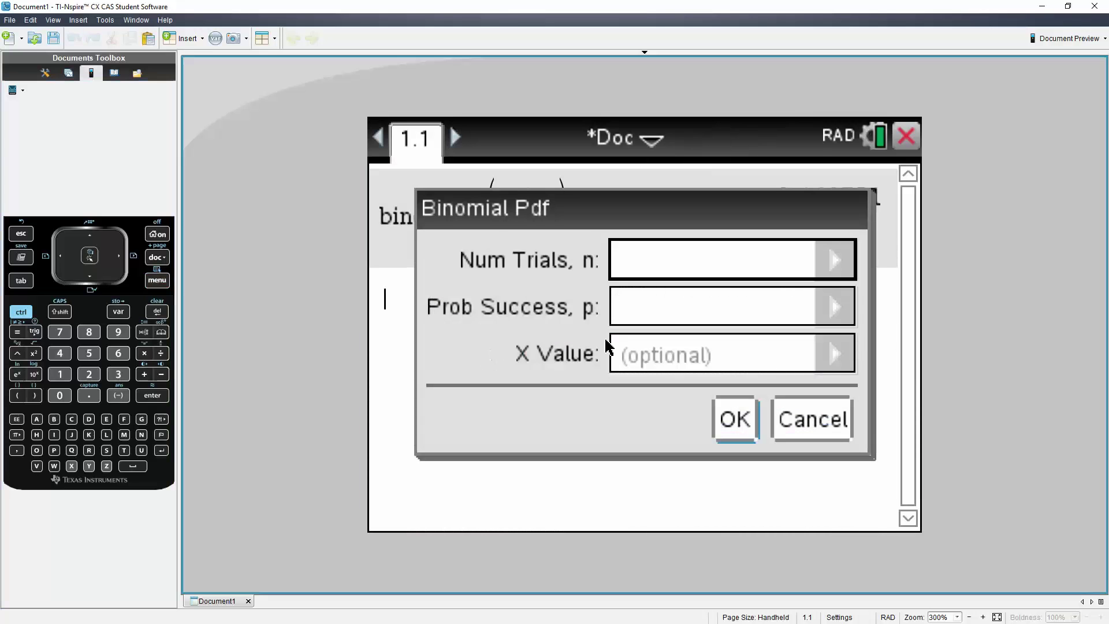
text(5)
click(670, 321)
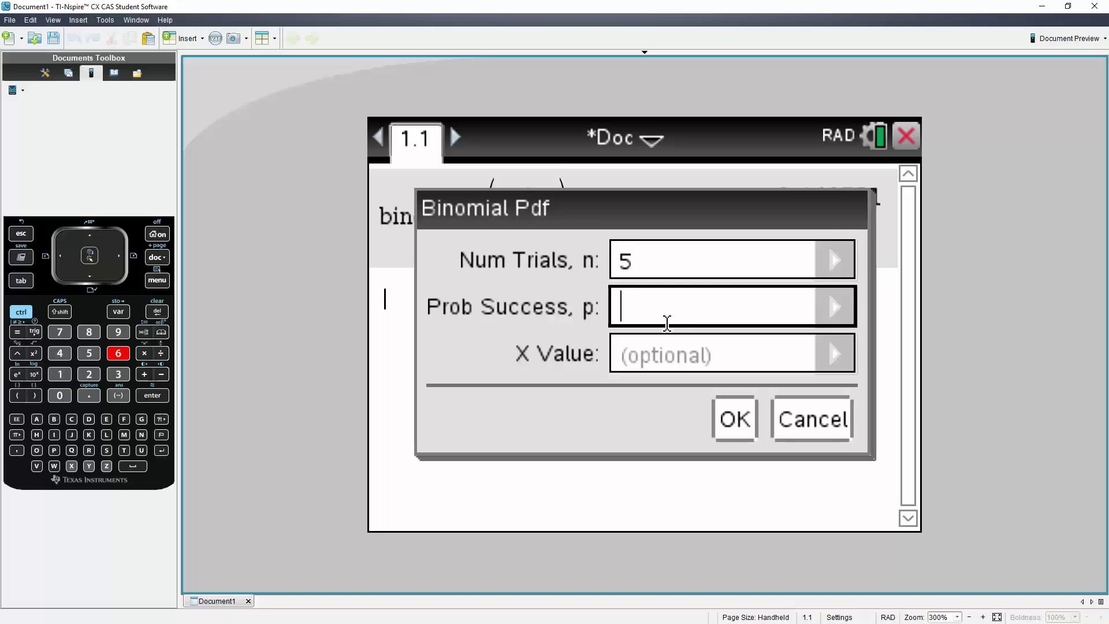
text(1/6)
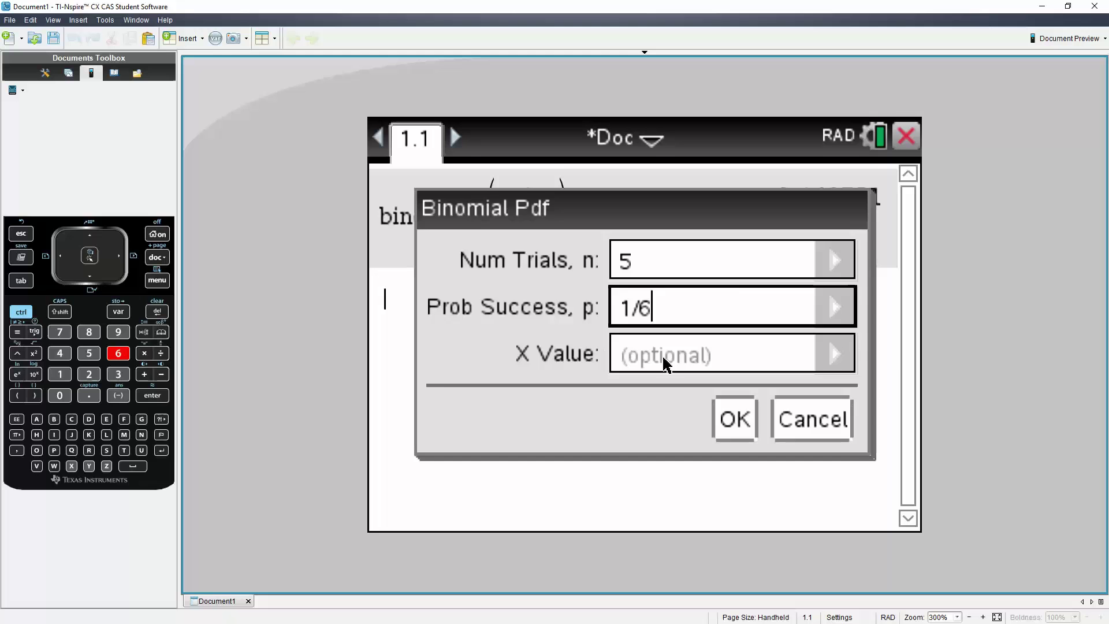
click(736, 421)
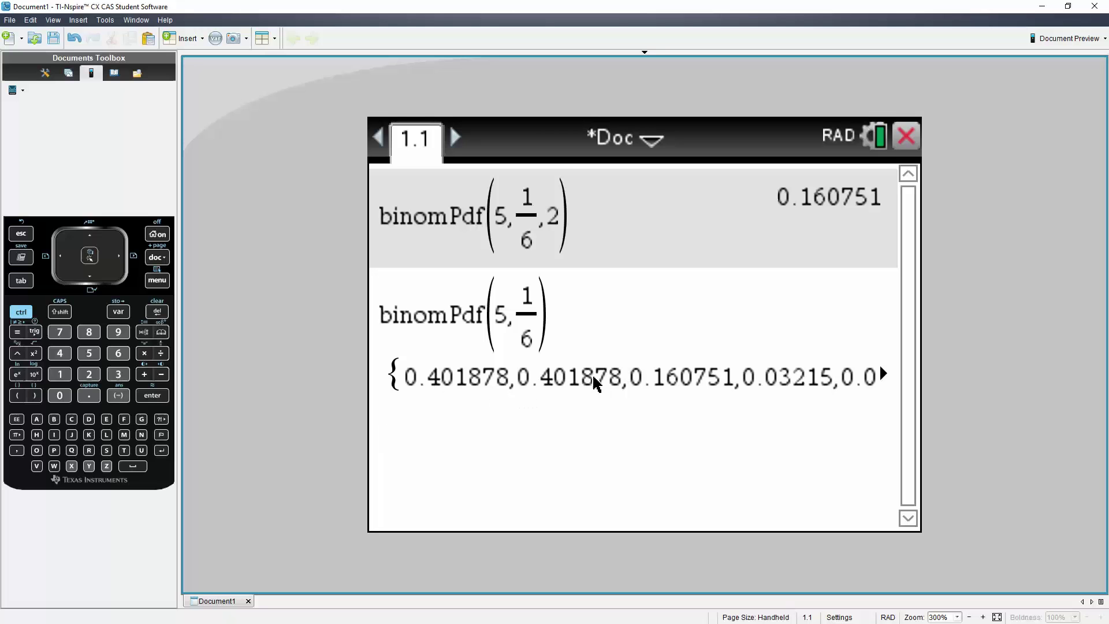
Examine the remaining probabilities at the far end of the resulting Binomial Pdf list
key(Up)
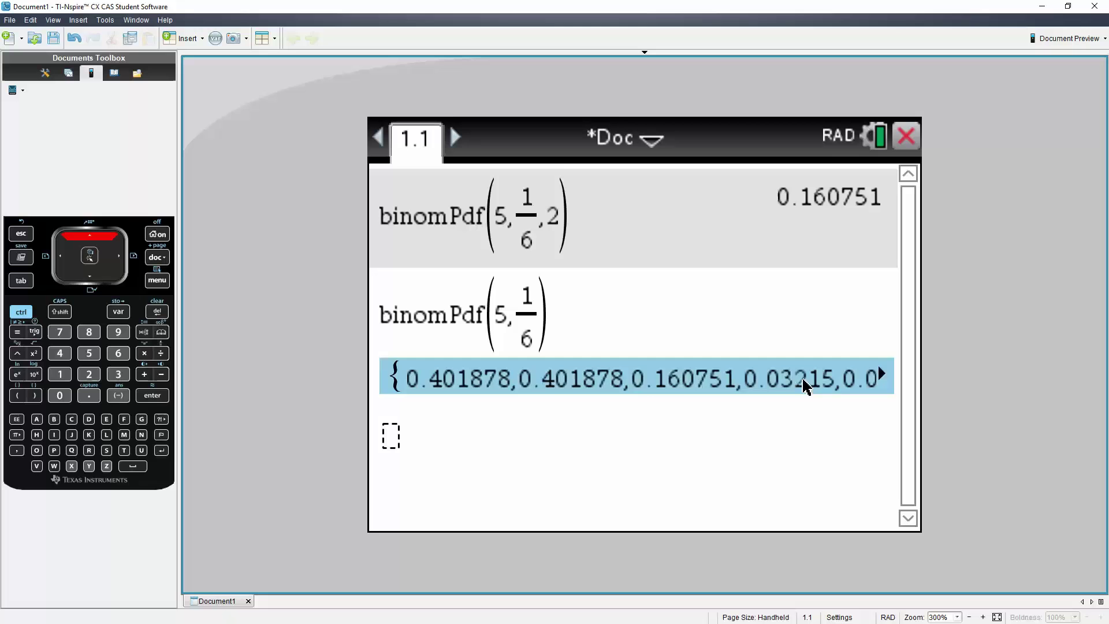
key(Right)
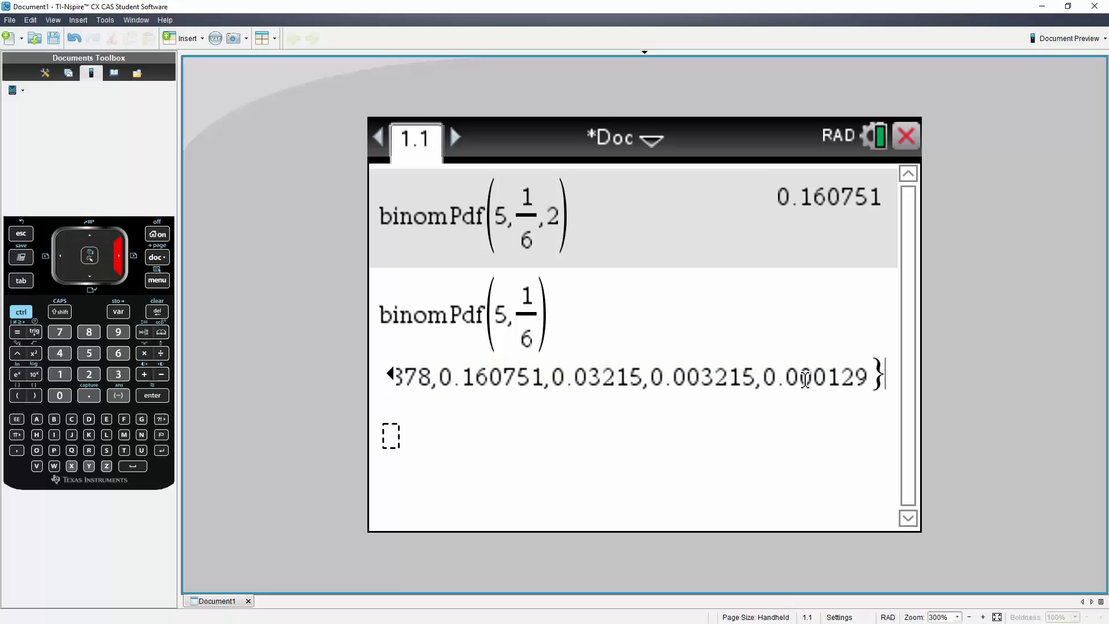
key(Up)
key(Left)
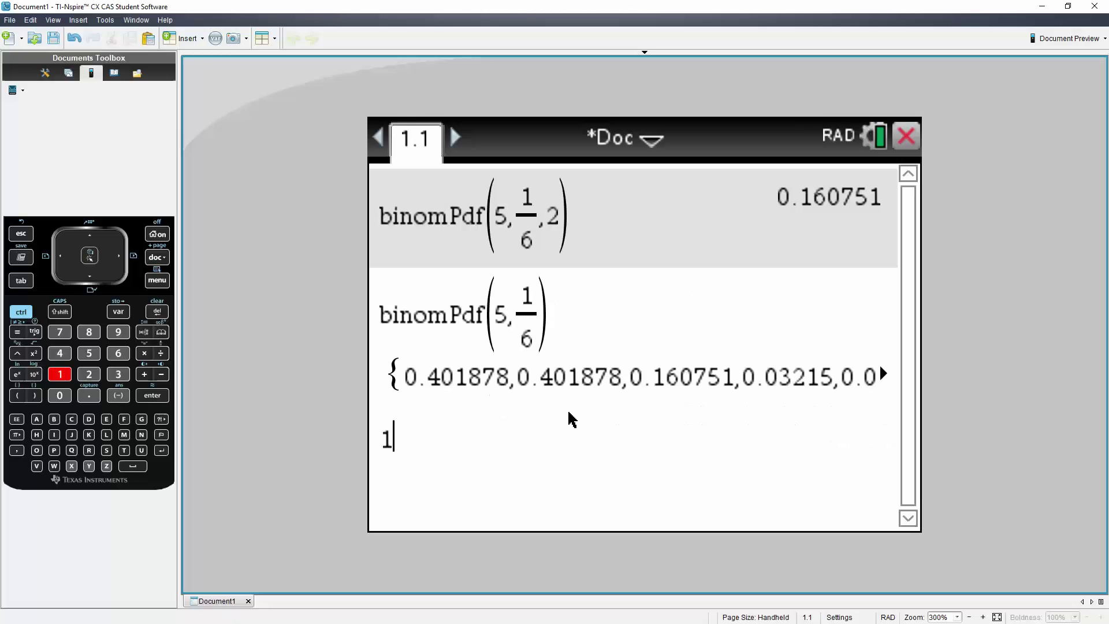
Calculate 1 minus the Binomial Pdf for 5 trials, success probability 1/6 and X value 0
key(ctrl+m)
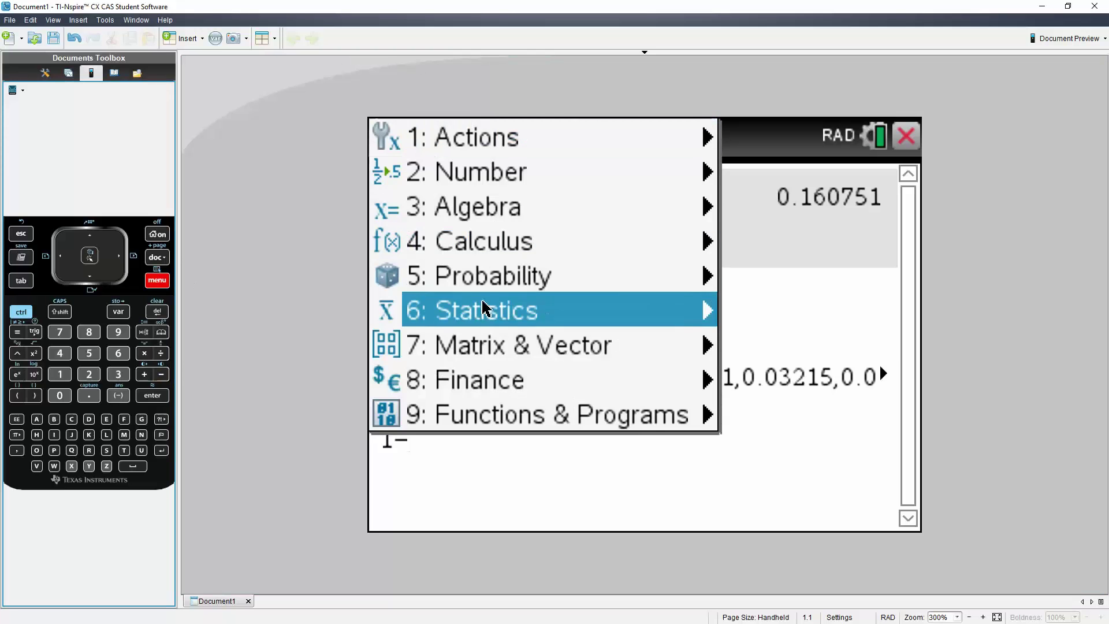
mouse_move(483, 312)
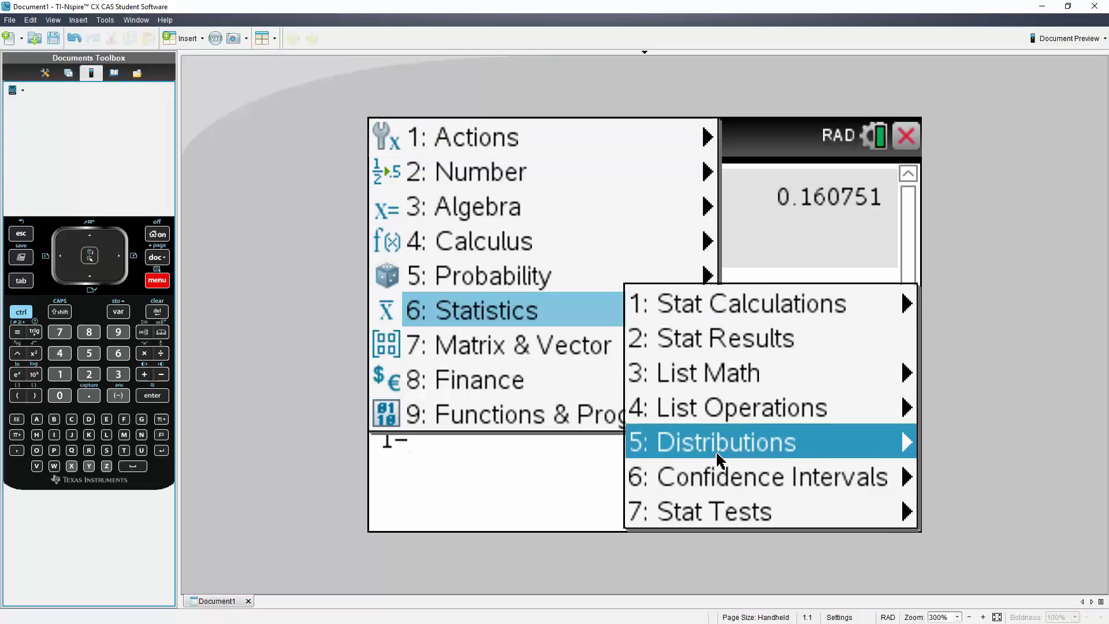
mouse_move(713, 451)
mouse_move(523, 510)
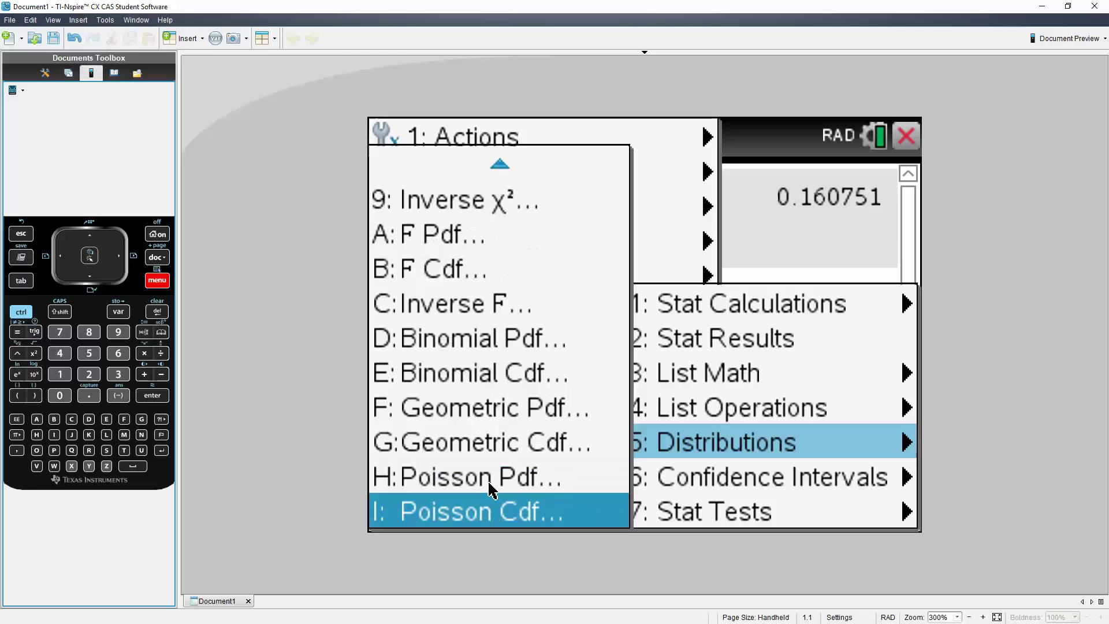
click(487, 342)
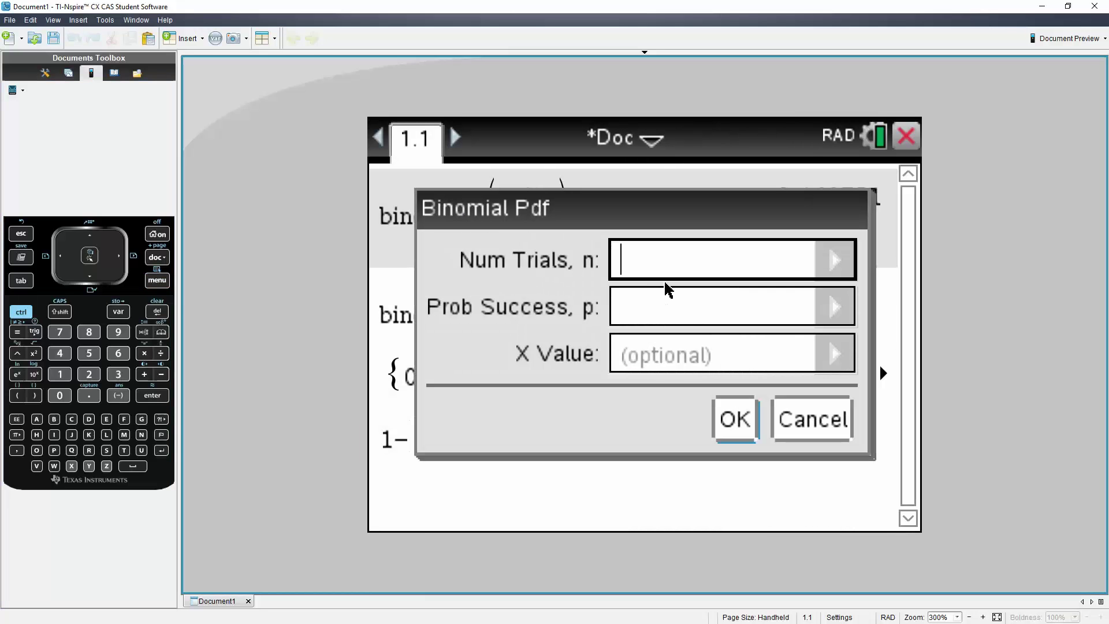
text(5)
click(686, 318)
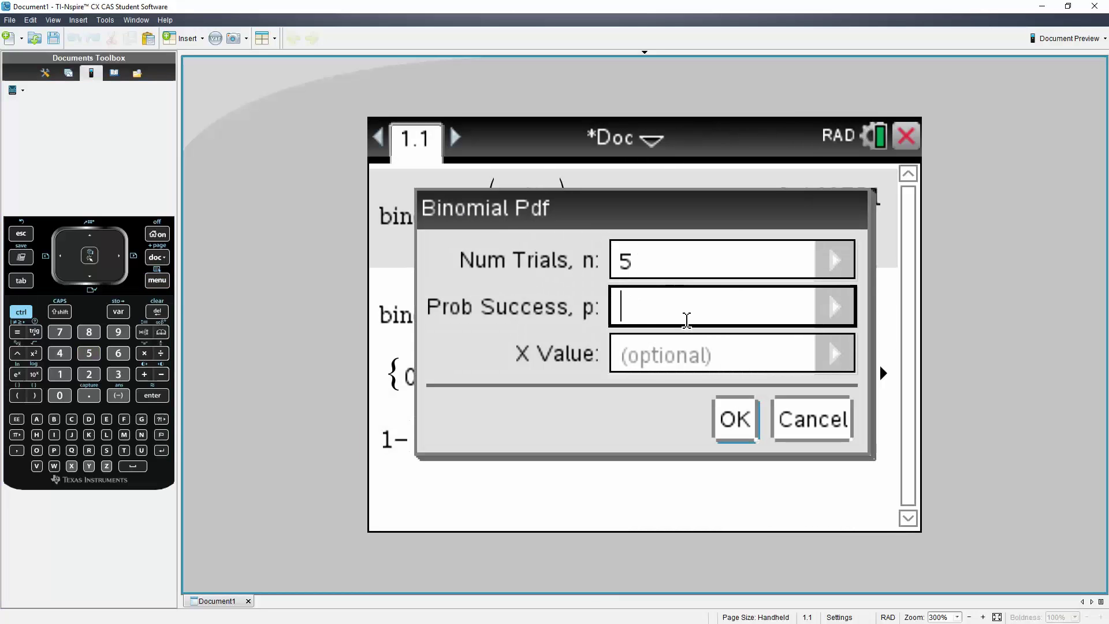
text(1)
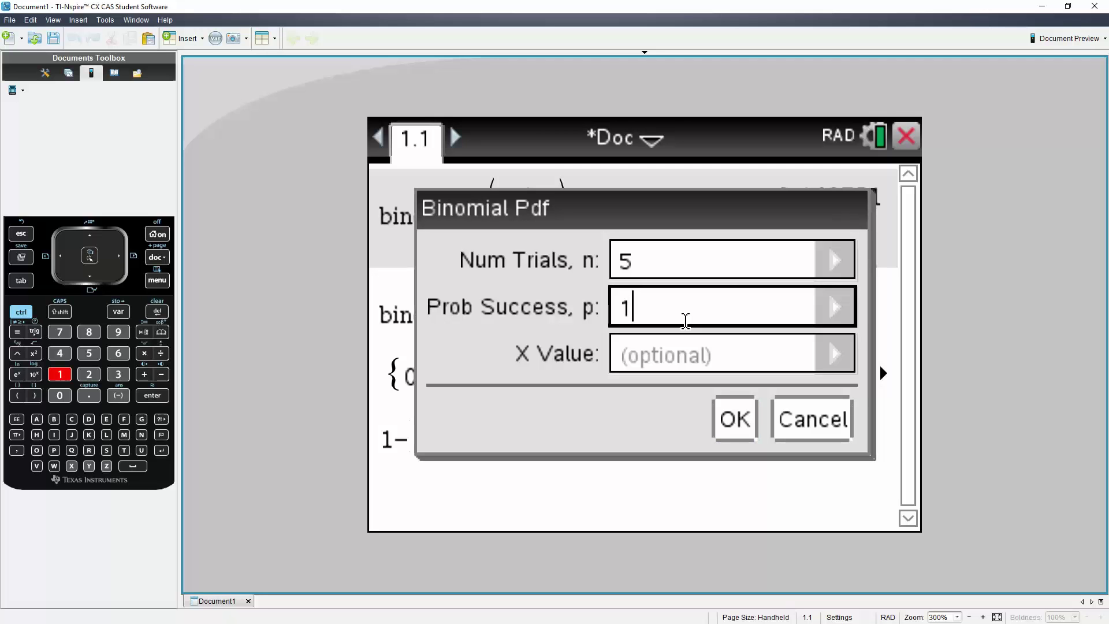
text(/6)
click(688, 366)
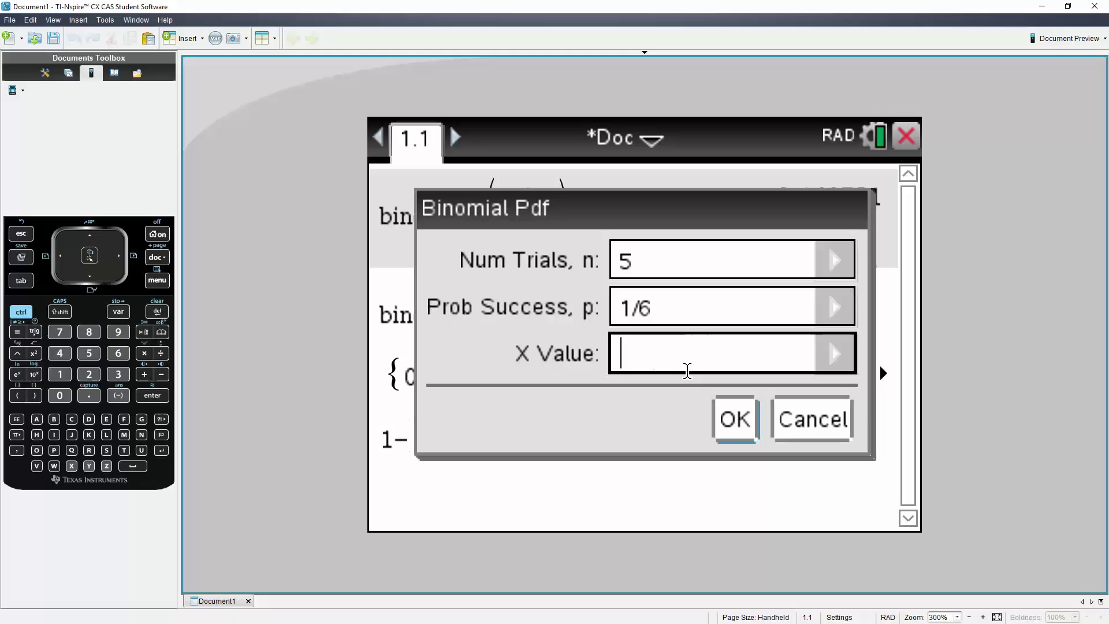
text(0)
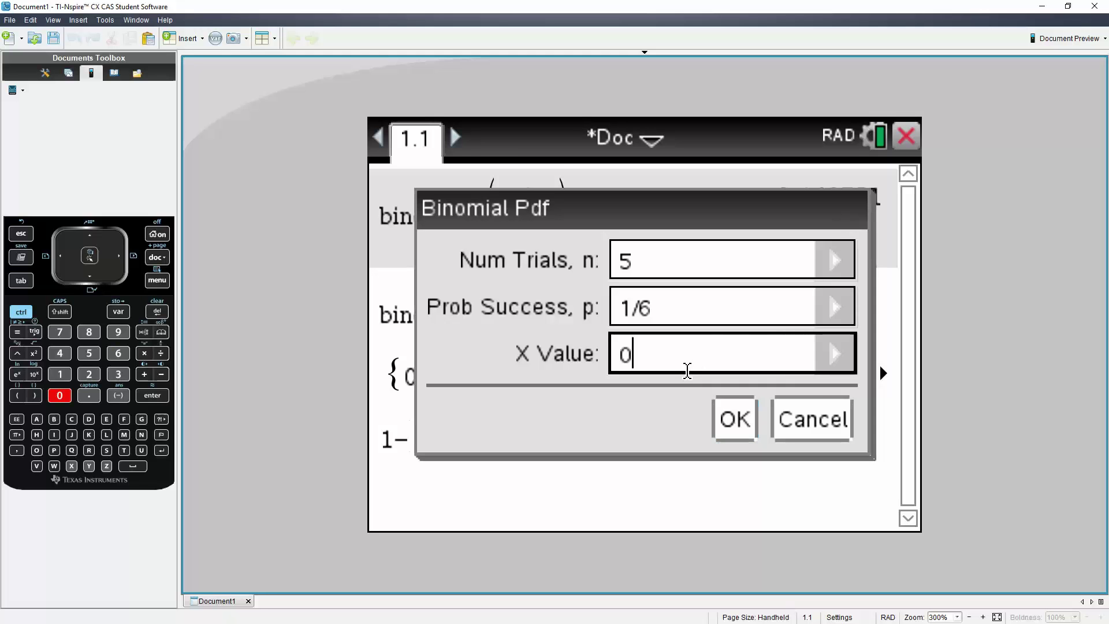
click(730, 412)
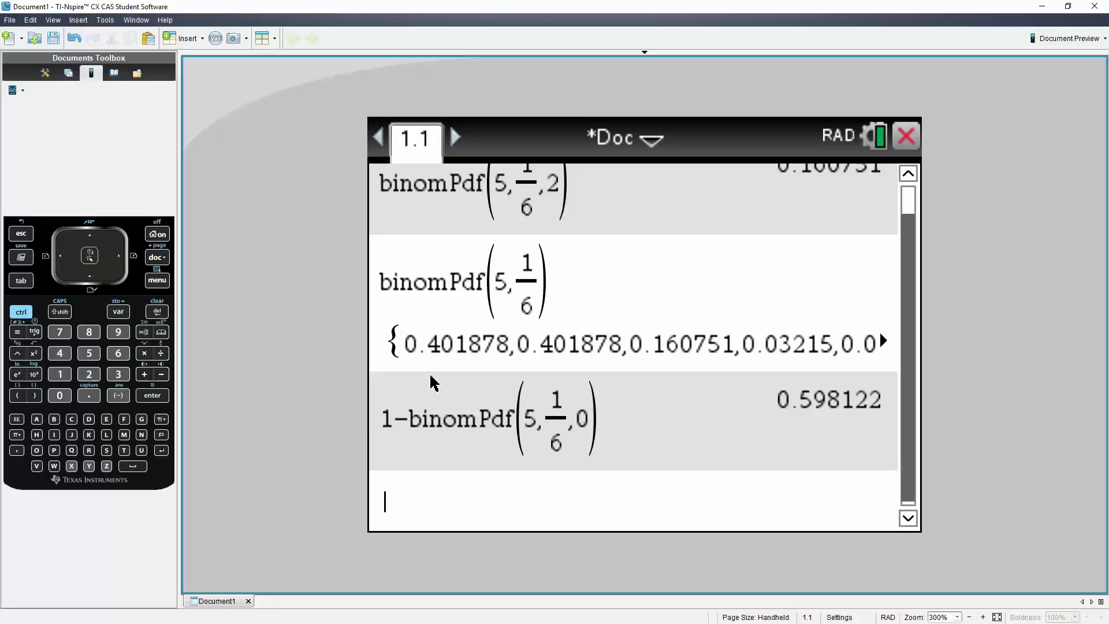
Calculate the Binomial Cdf for 8 trials with success probability 1/2 and upper bound 3, keeping the default lower bound
click(157, 282)
click(408, 277)
click(416, 309)
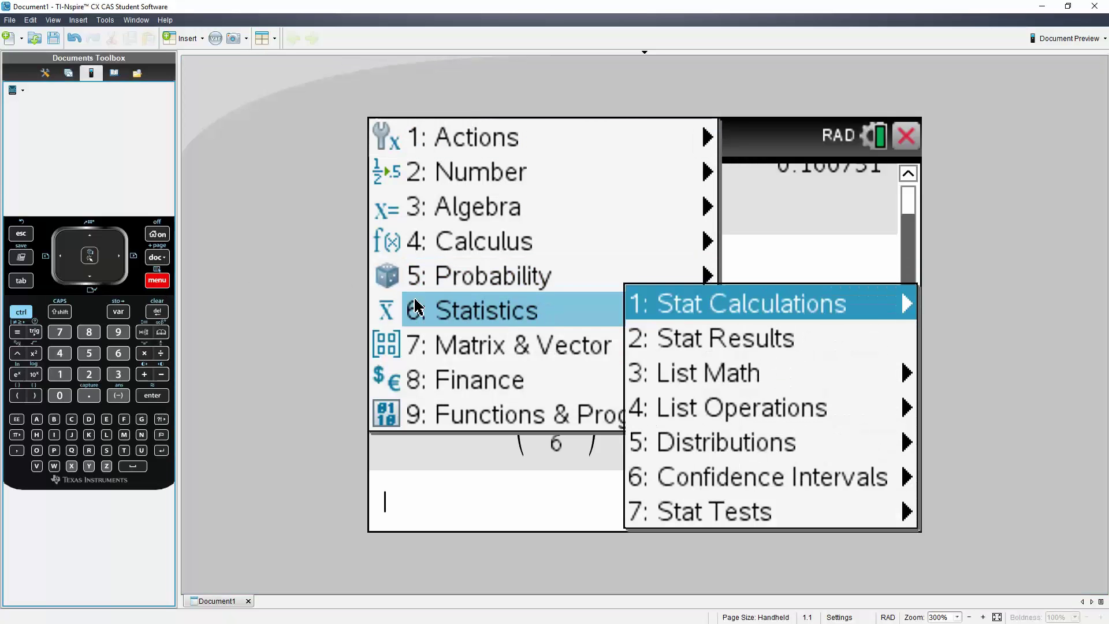
click(699, 443)
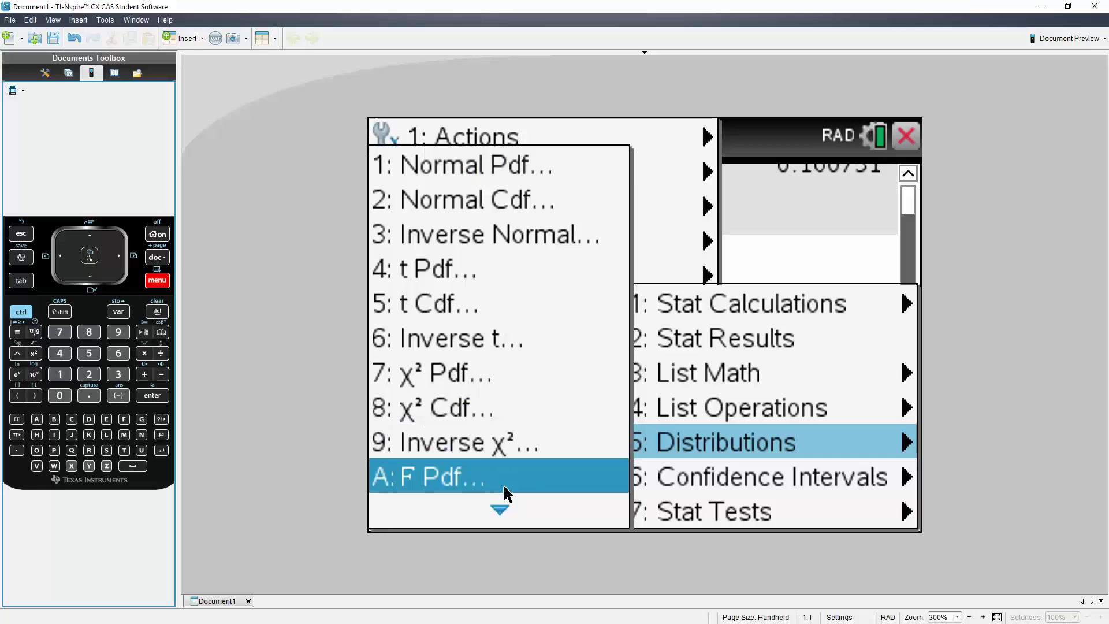
scroll(502, 509, down, 8)
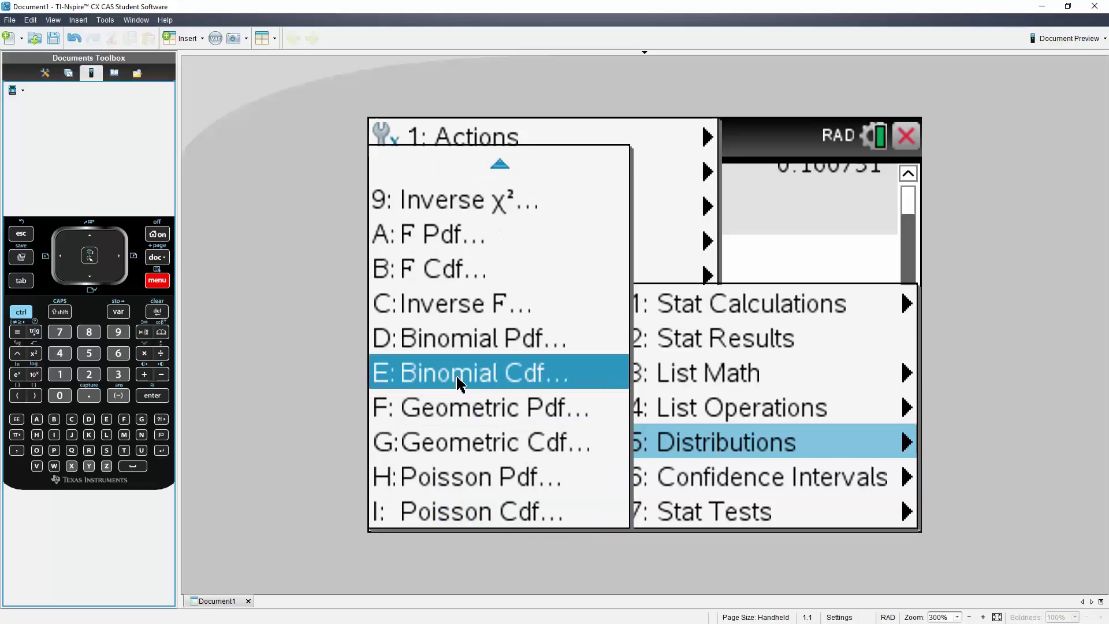
click(460, 381)
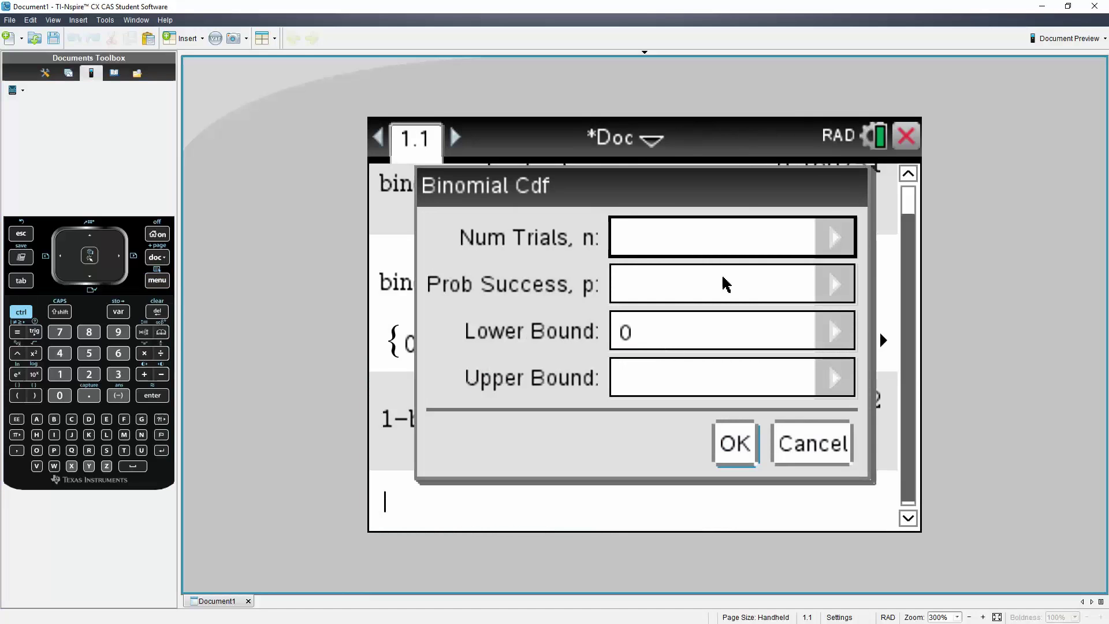
text(8)
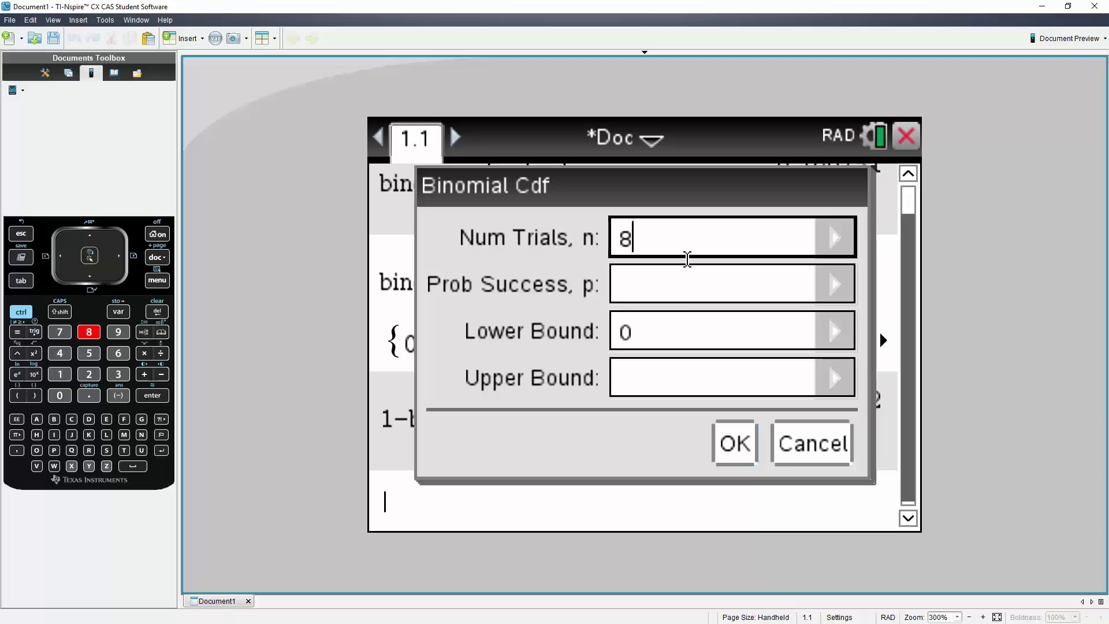
click(672, 283)
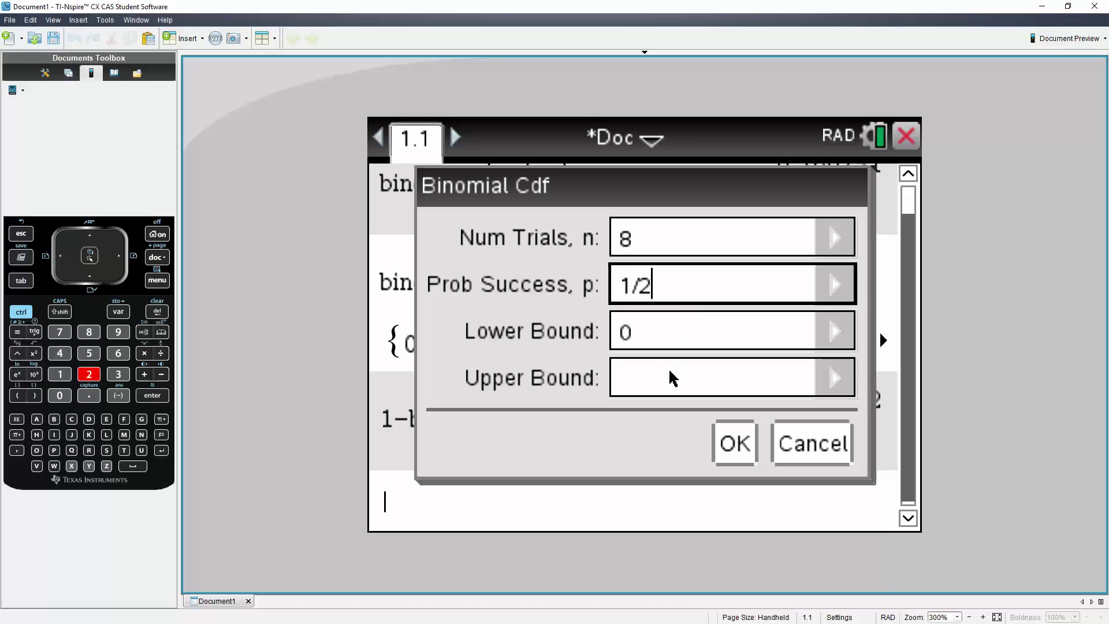
click(664, 389)
text(3)
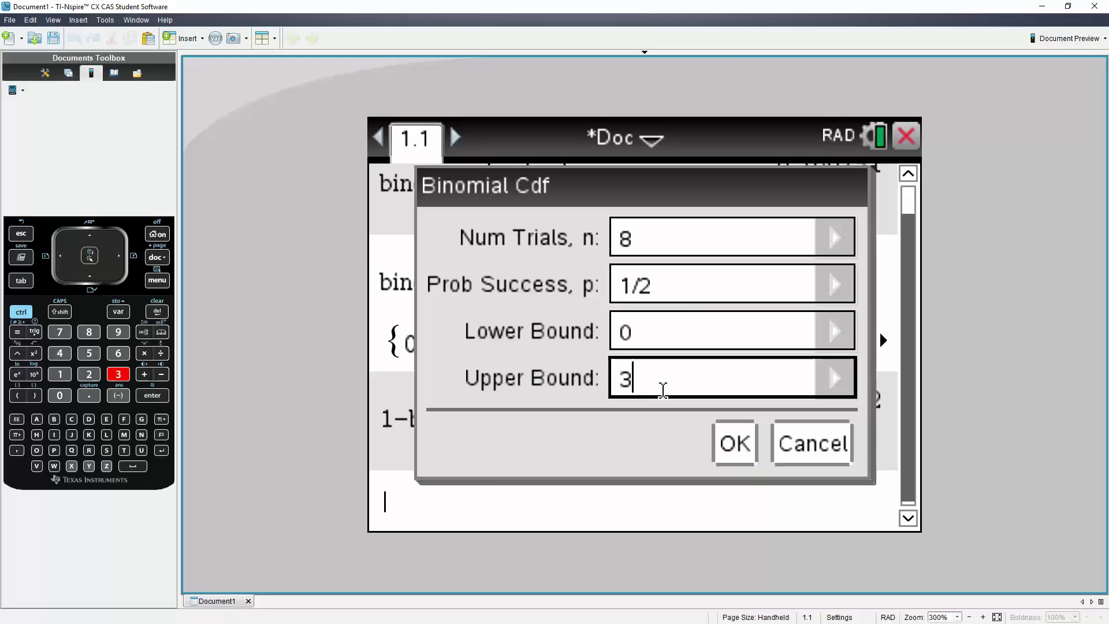